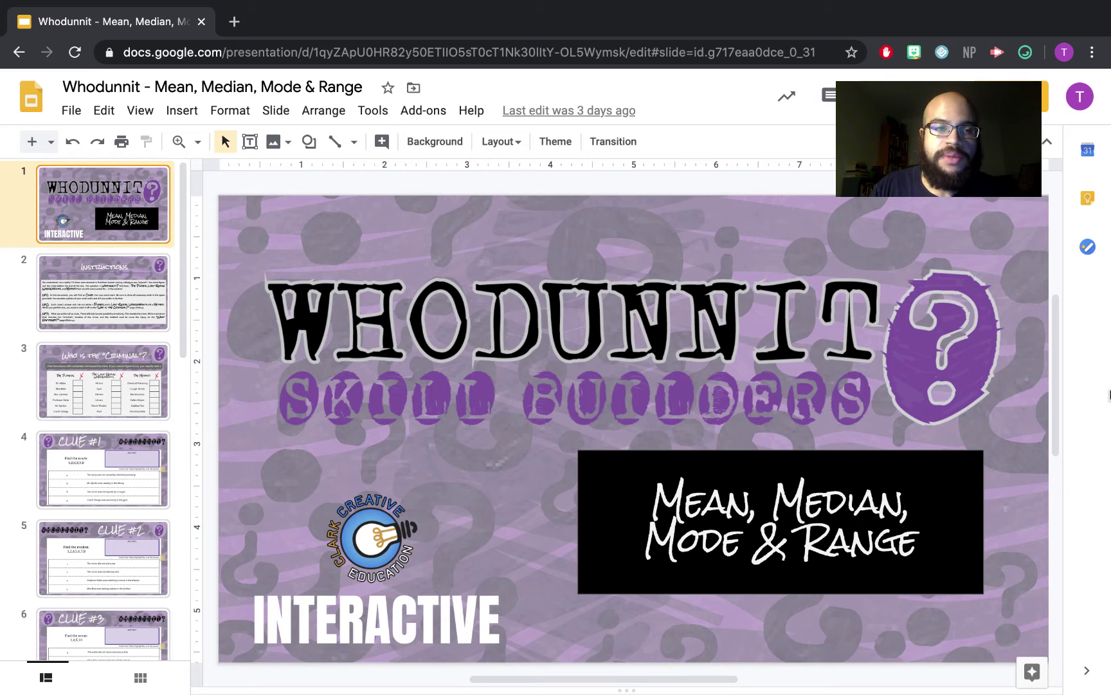
# - Move from the title slide to slide 2, Instructions
pyautogui.press('Down')
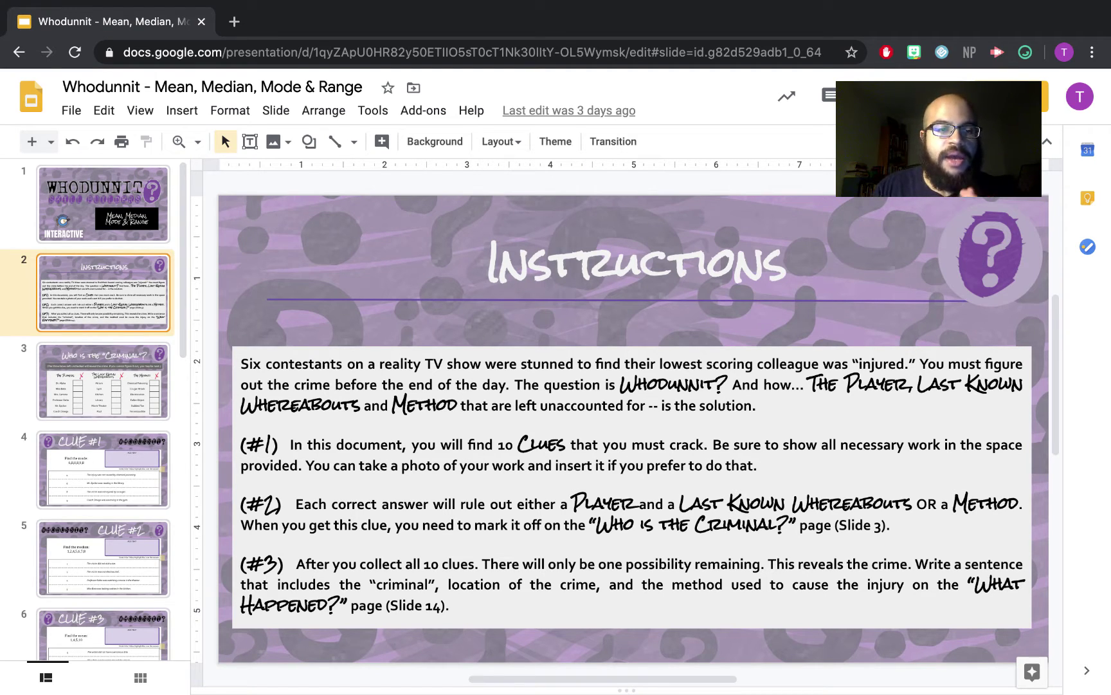
# - Jump to the last slide, 14 'What happened?', with its TEXT placeholder
pyautogui.click(103, 381)
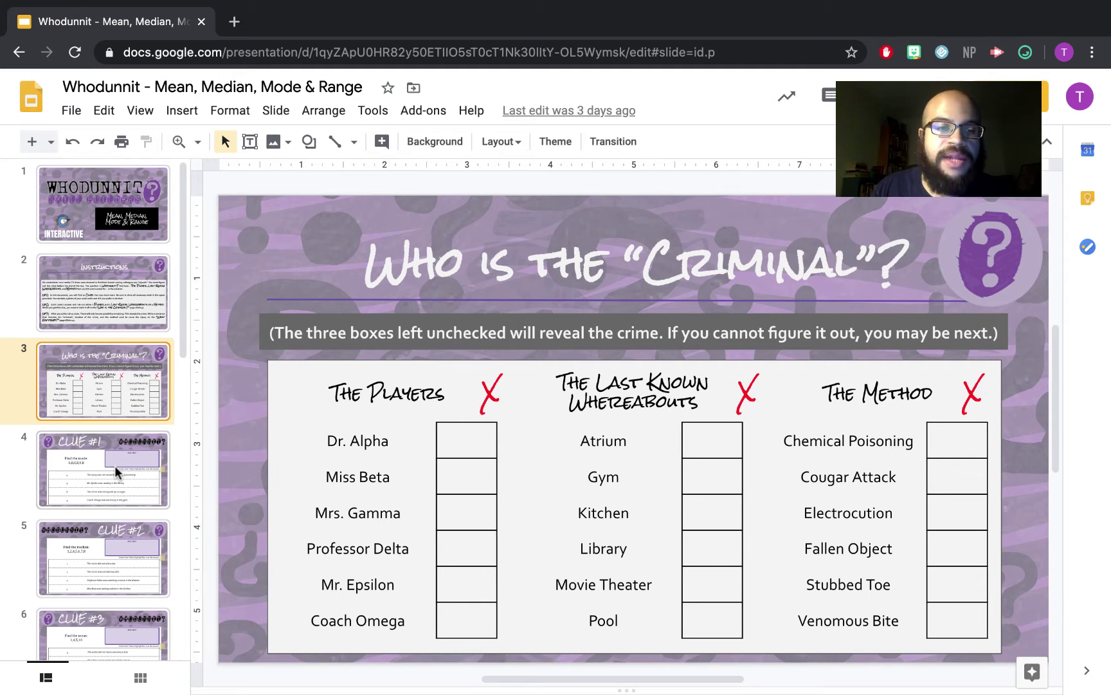
pyautogui.scroll(-10, 117, 466)
pyautogui.click(108, 611)
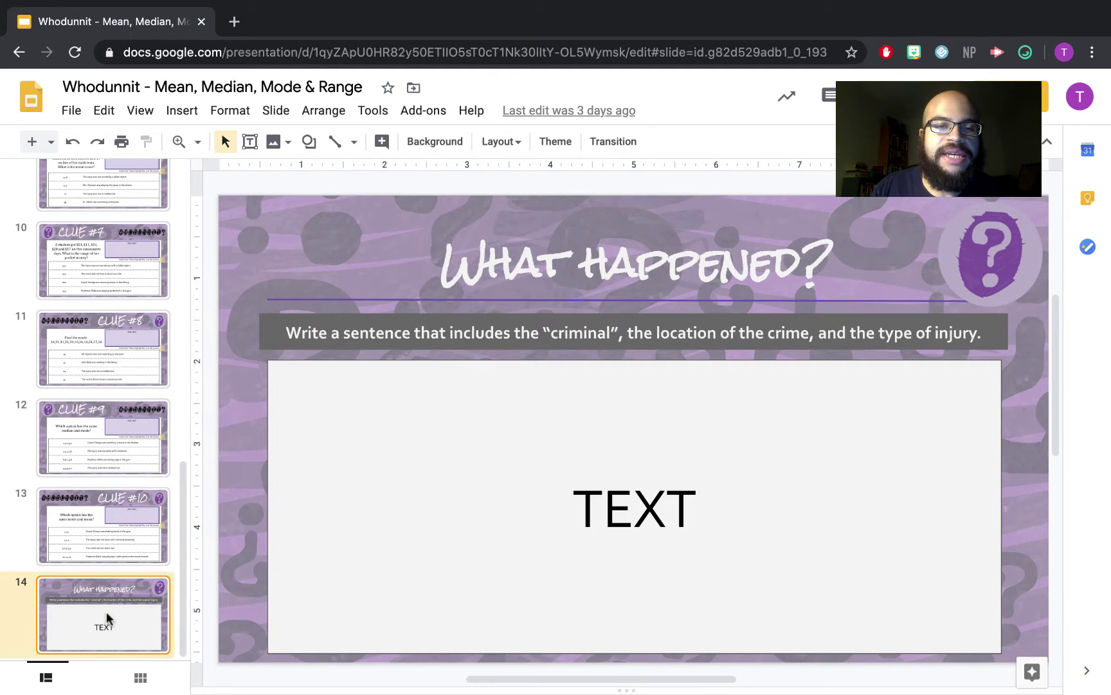
pyautogui.click(617, 511)
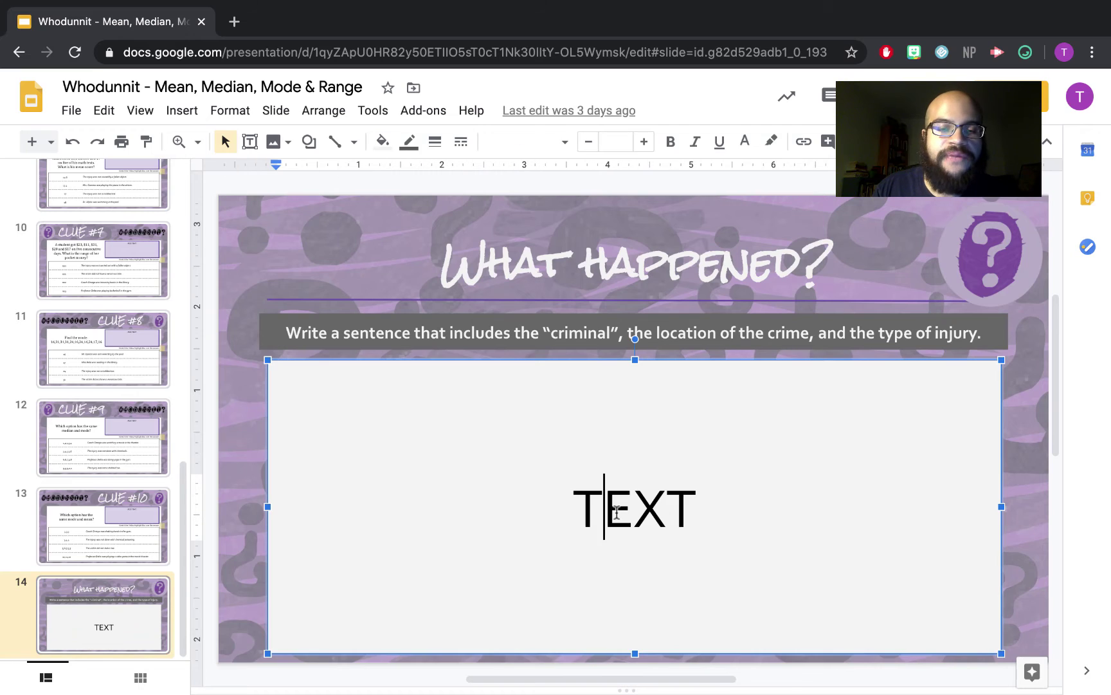
pyautogui.doubleClick(616, 512)
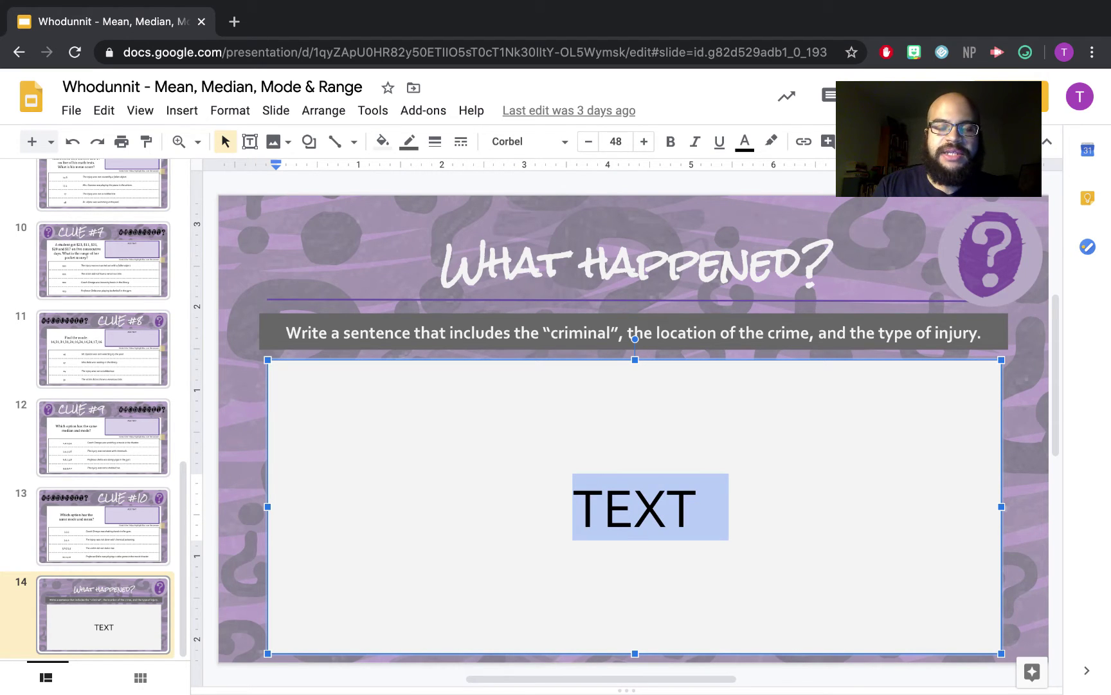
pyautogui.write('kson')
pyautogui.press('BackSpace')
pyautogui.press('BackSpace')
pyautogui.press('BackSpace')
pyautogui.press('BackSpace')
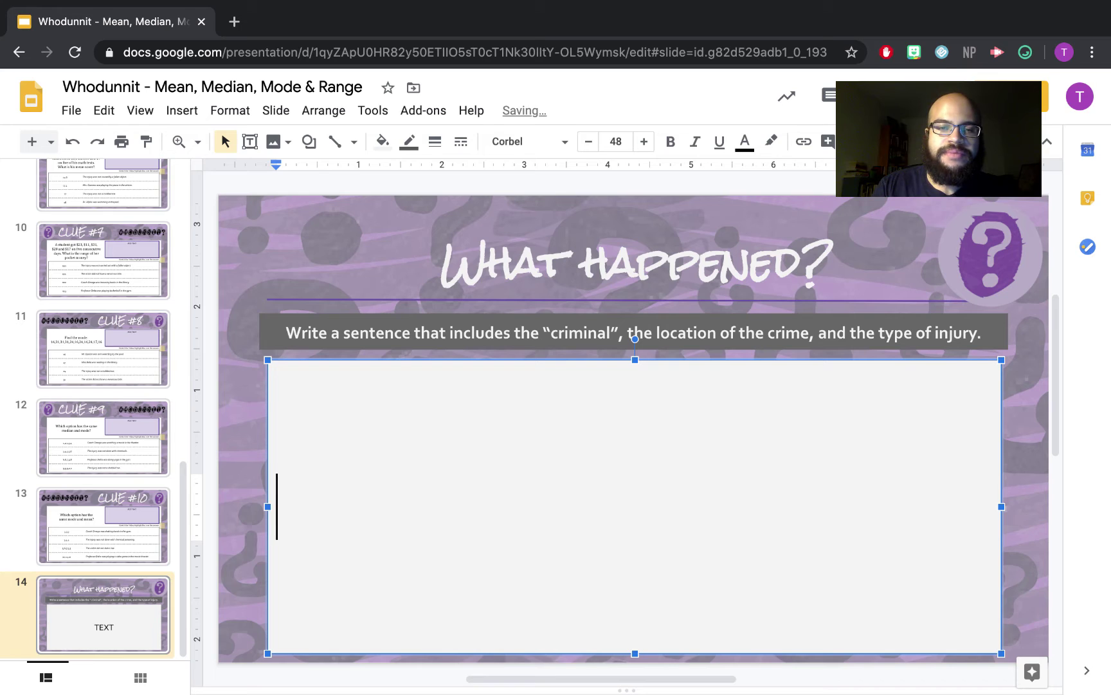
pyautogui.write('Mr. ')
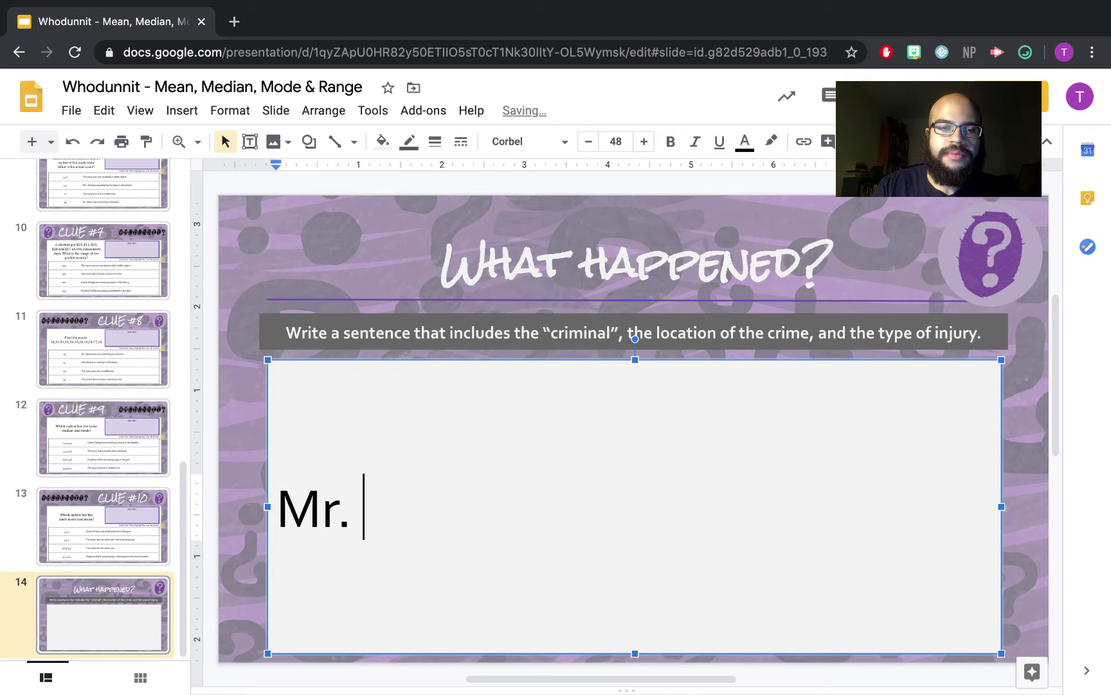
pyautogui.write('Jackson ')
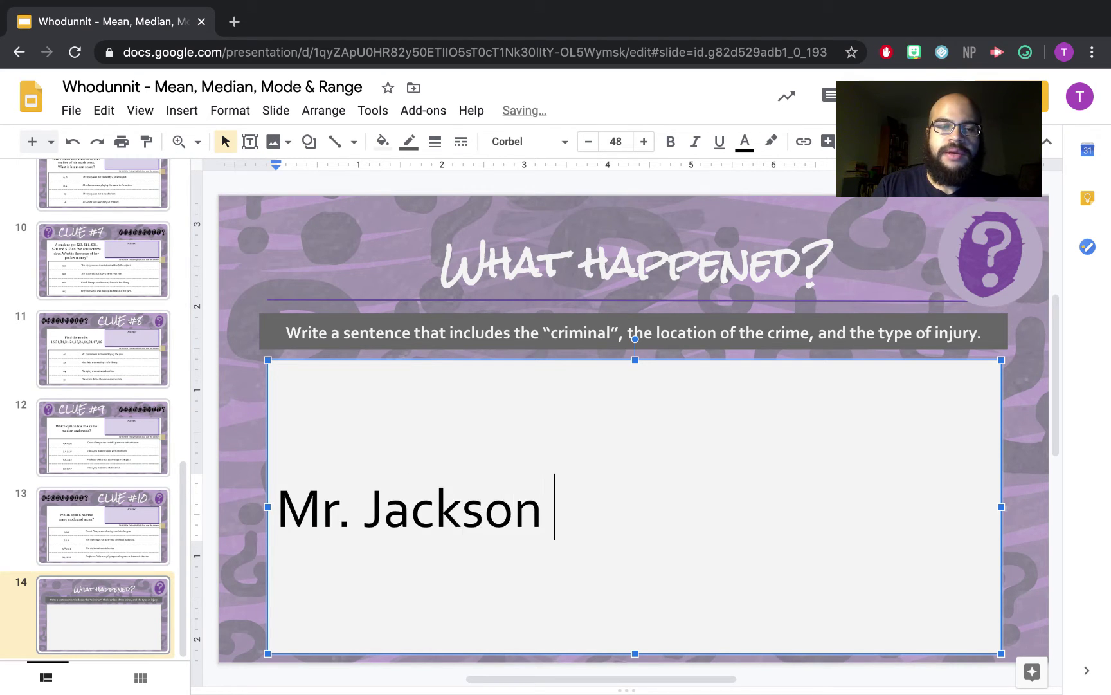
pyautogui.write('com')
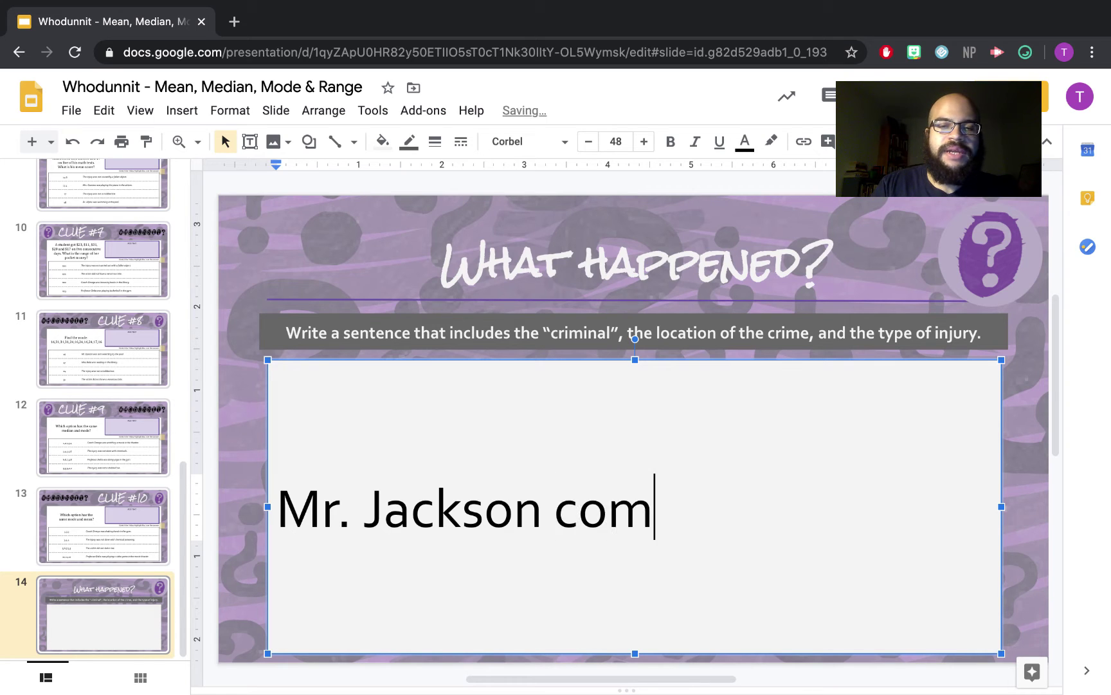
pyautogui.write('mitted ')
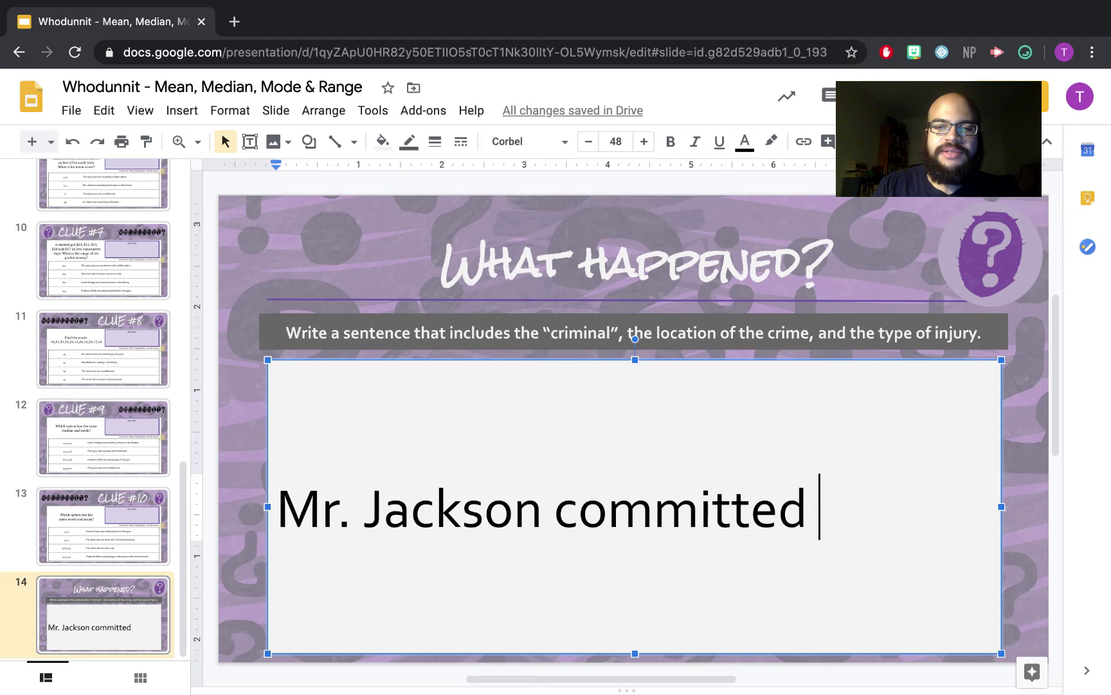
pyautogui.write('steal')
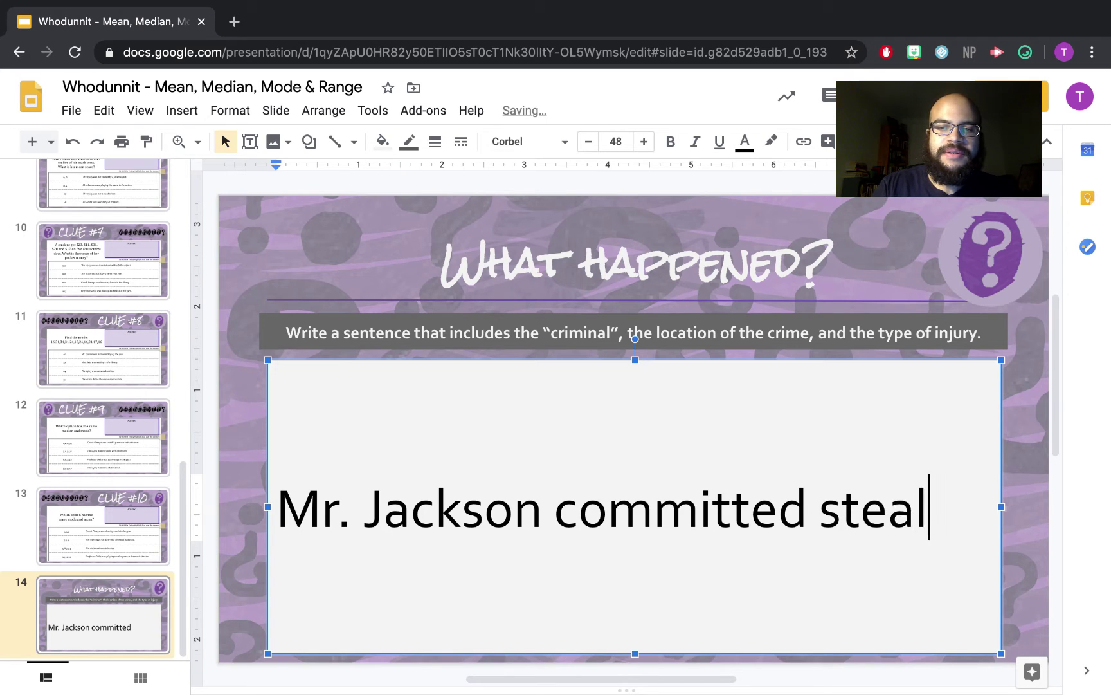
pyautogui.write('ing of')
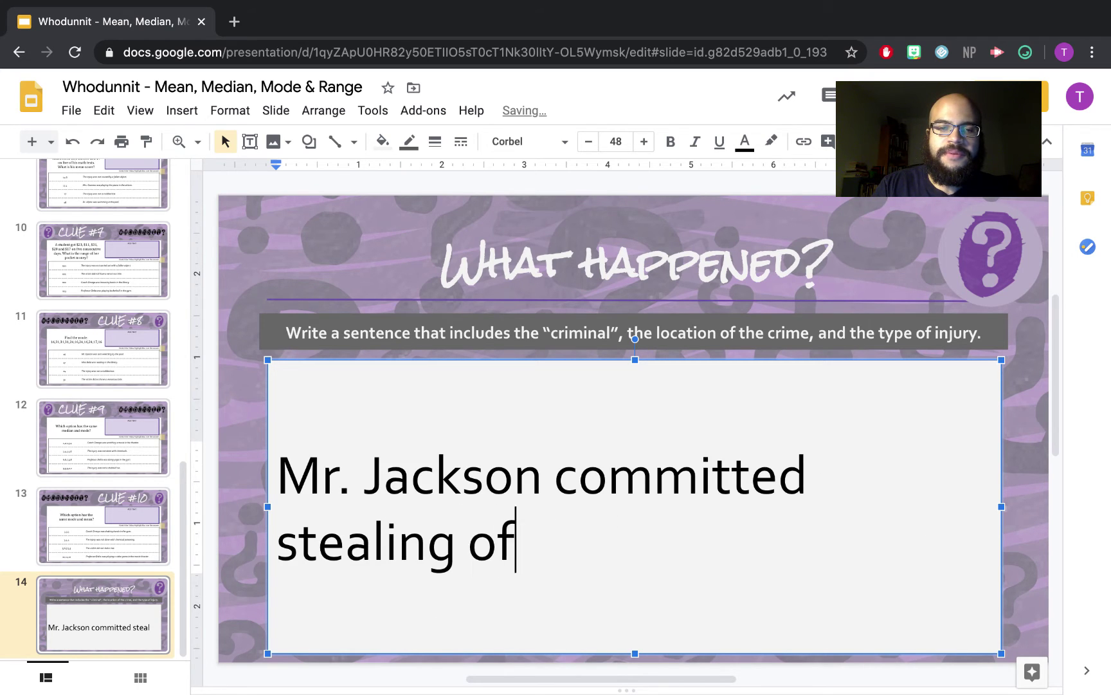
pyautogui.write(' jolly ranc')
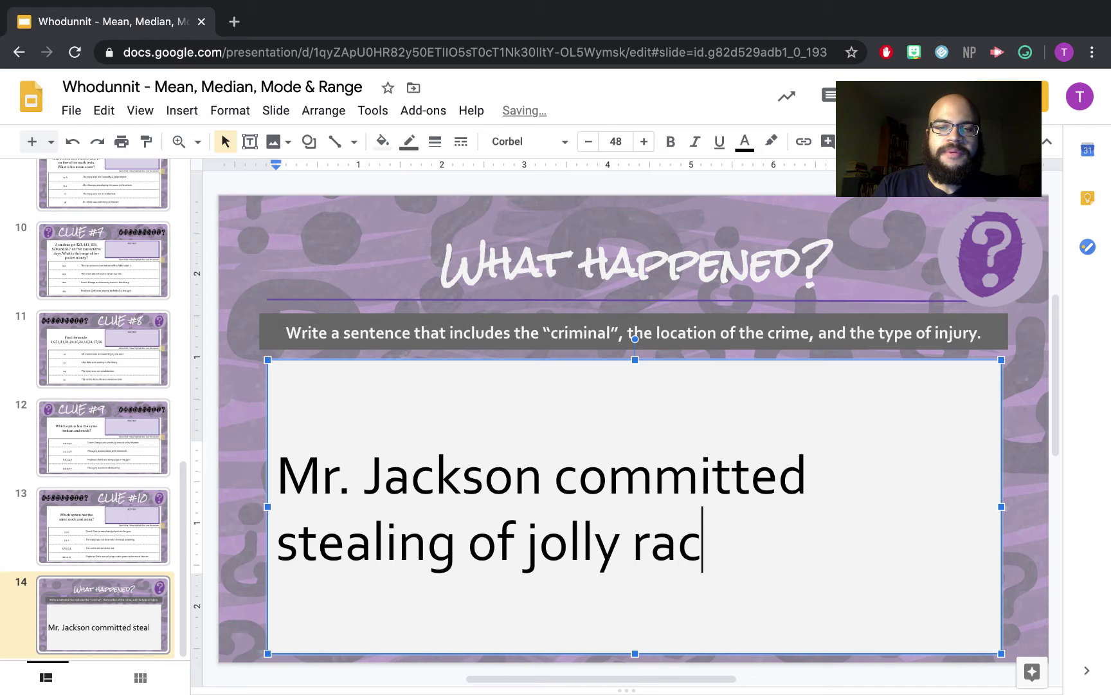
pyautogui.write('hers ')
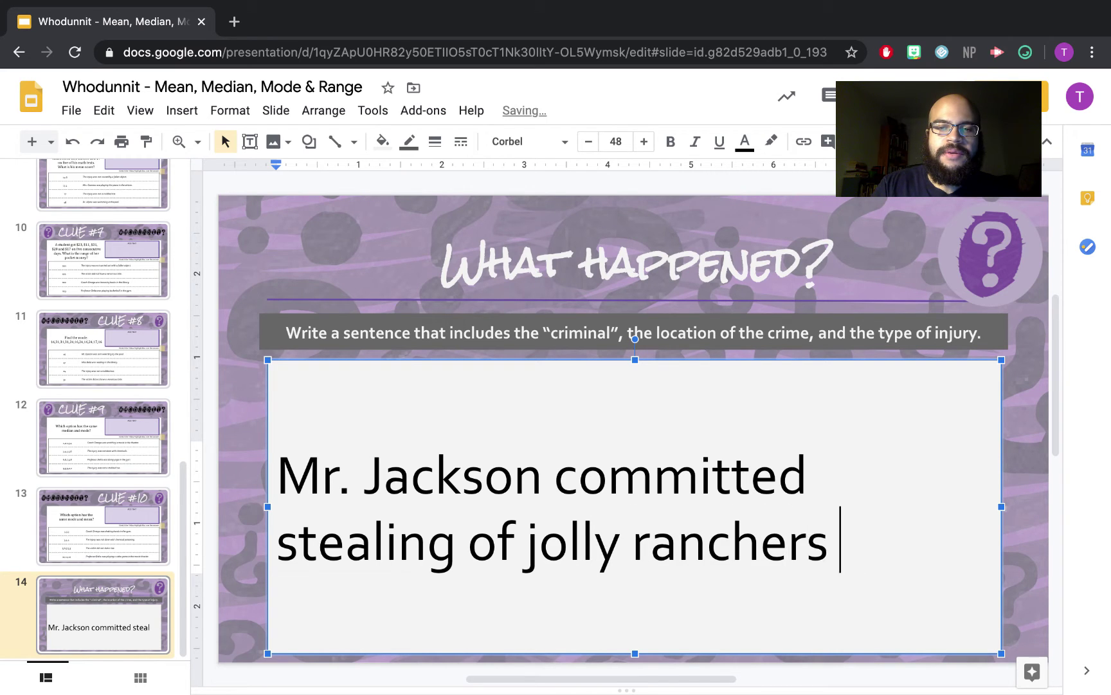
pyautogui.write('at the gym')
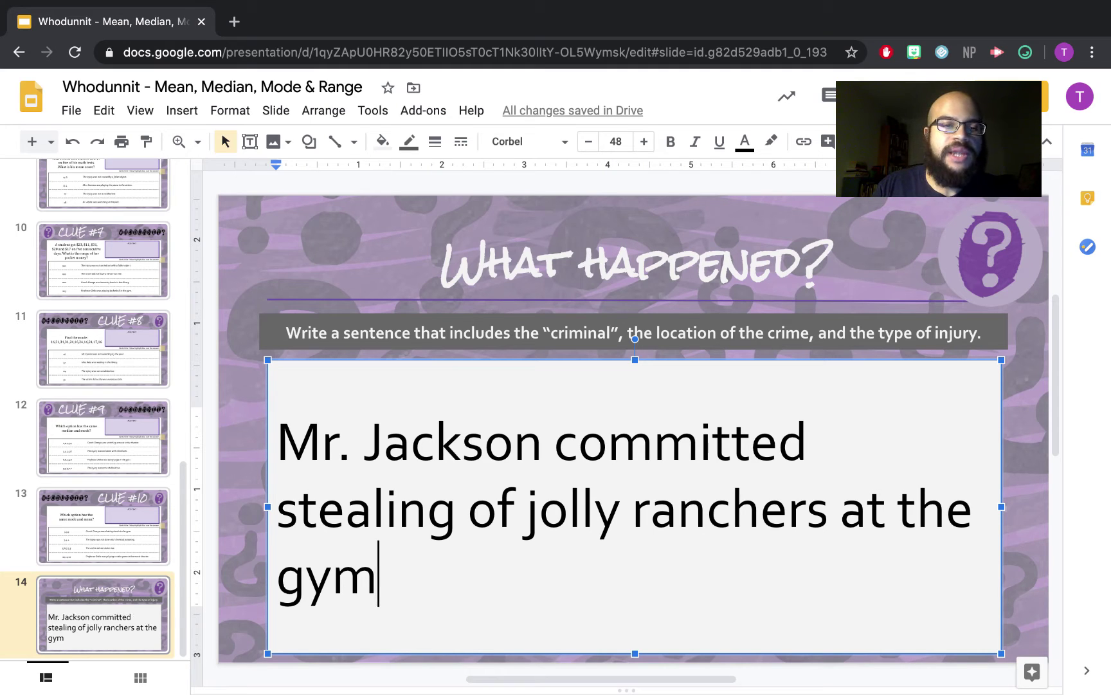
pyautogui.hotkey('ctrl', 'z')
pyautogui.hotkey('ctrl', 'z')
pyautogui.hotkey('ctrl', 'z')
pyautogui.hotkey('ctrl', 'z')
pyautogui.hotkey('ctrl', 'z')
pyautogui.hotkey('ctrl', 'z')
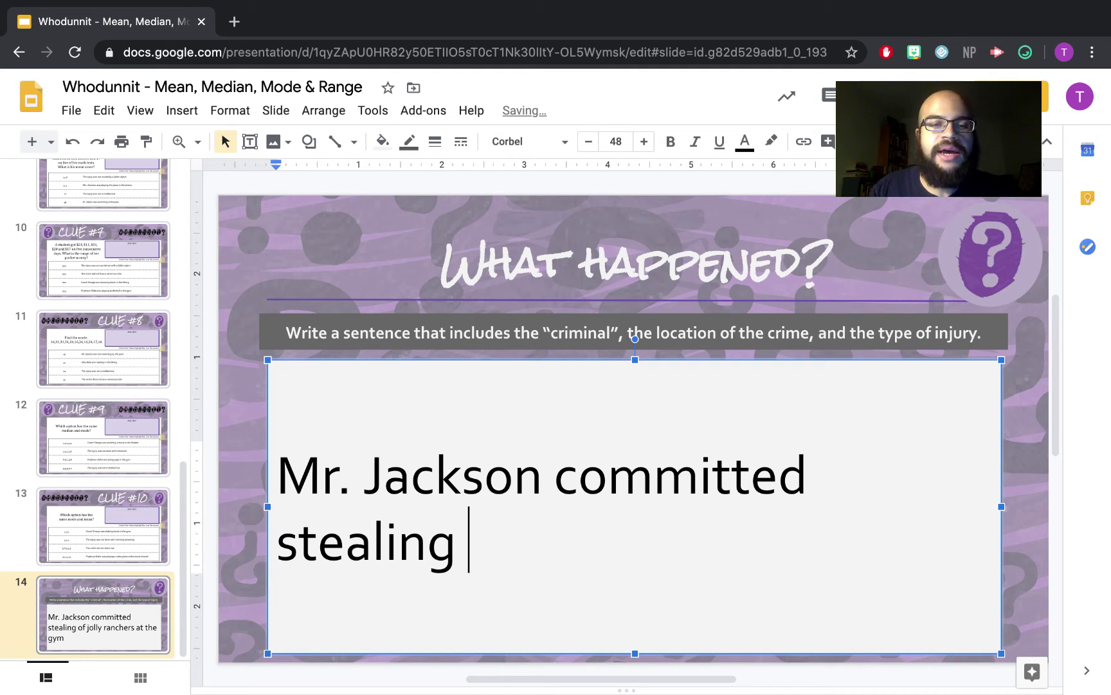
pyautogui.hotkey('ctrl', 'z')
pyautogui.hotkey('ctrl', 'z')
pyautogui.hotkey('ctrl', 'z')
pyautogui.hotkey('ctrl', 'z')
pyautogui.hotkey('ctrl', 'z')
pyautogui.hotkey('ctrl', 'z')
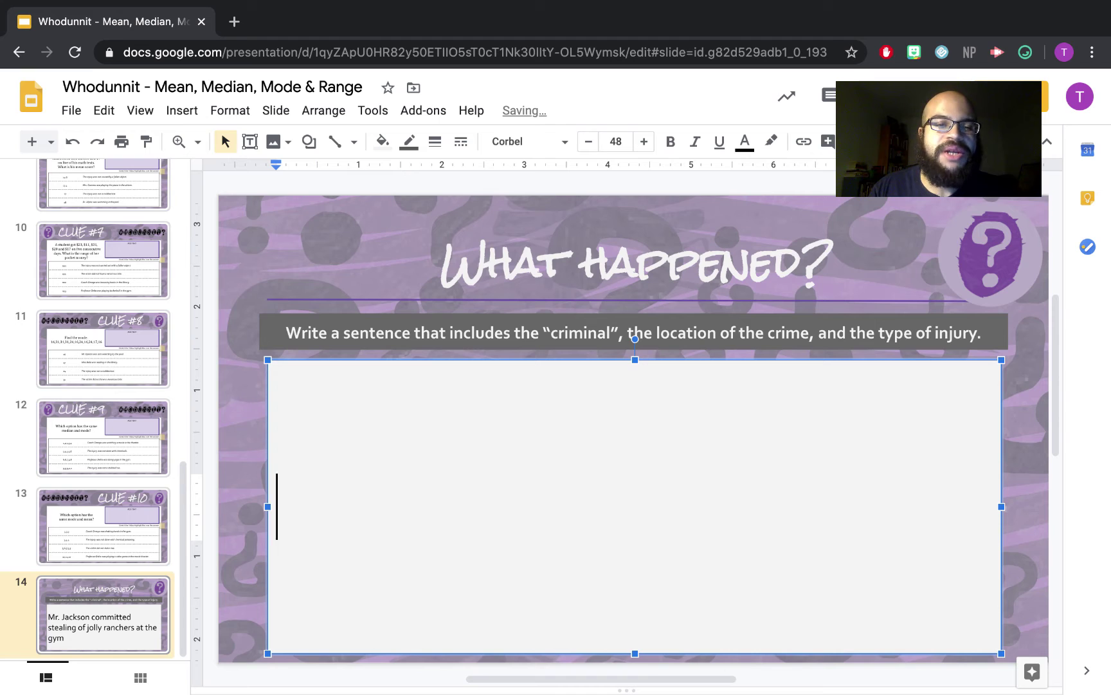
pyautogui.hotkey('ctrl', 'z')
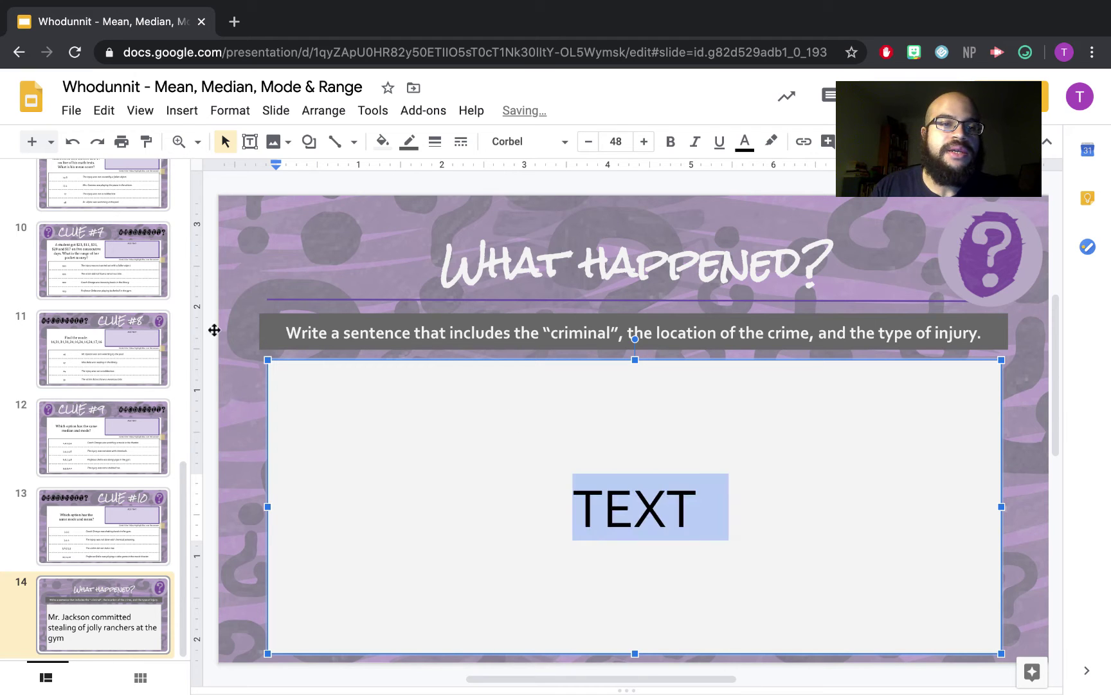
pyautogui.scroll(1, 159, 315)
pyautogui.scroll(10, 160, 315)
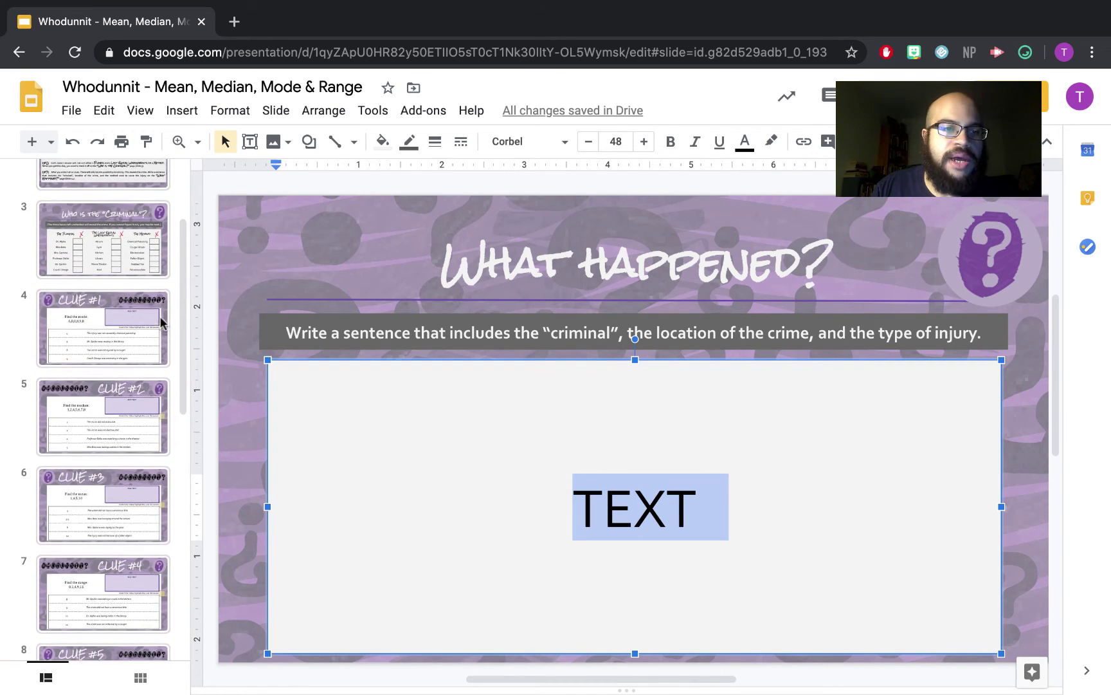
# - On slide 4, Clue #1, stretch the yellow highlight box over the row for 8
pyautogui.click(115, 321)
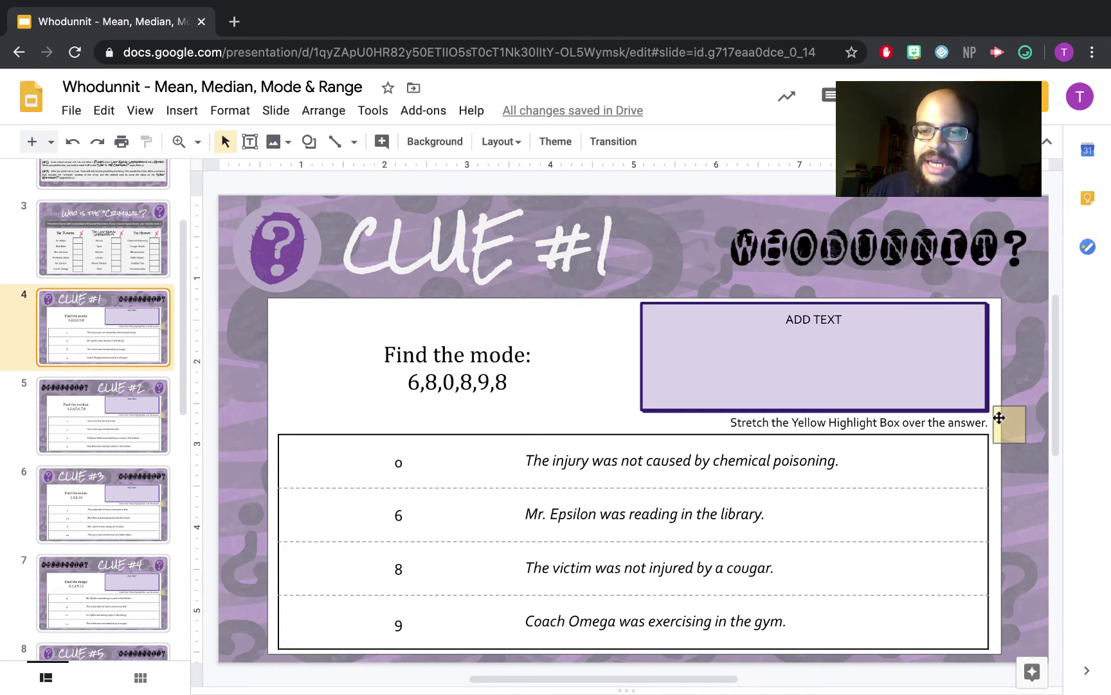
pyautogui.moveTo(1011, 420); pyautogui.dragTo(963, 573)
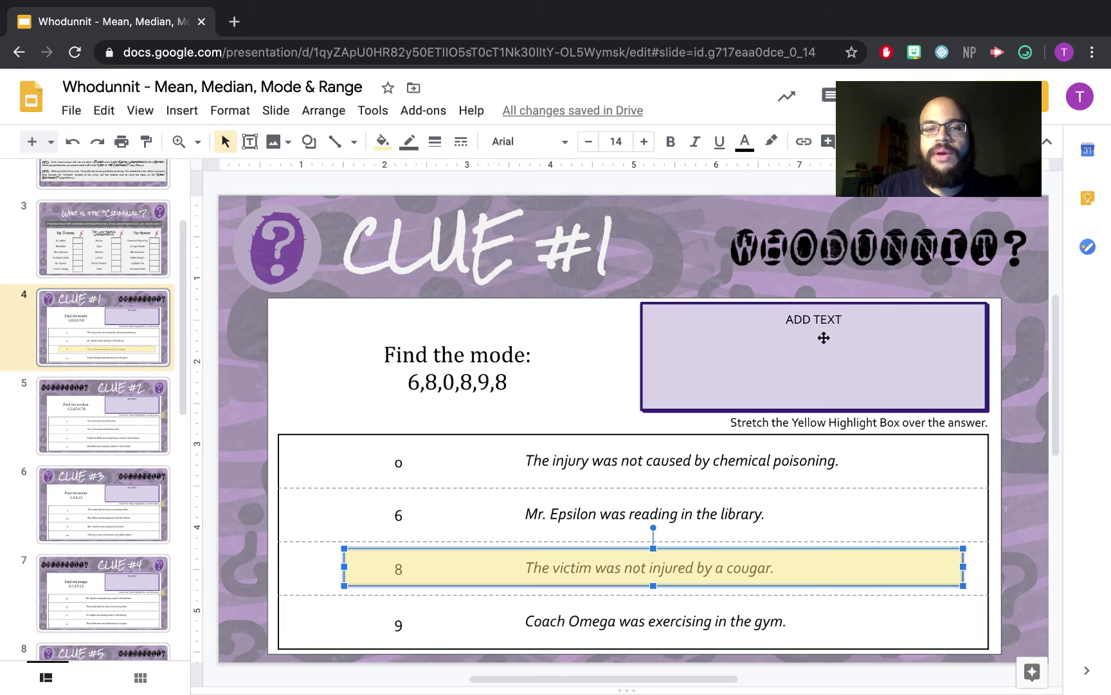
# - Replace ADD TEXT with '8 because 8 is the most commonly used value in the data set.'
pyautogui.click(798, 319)
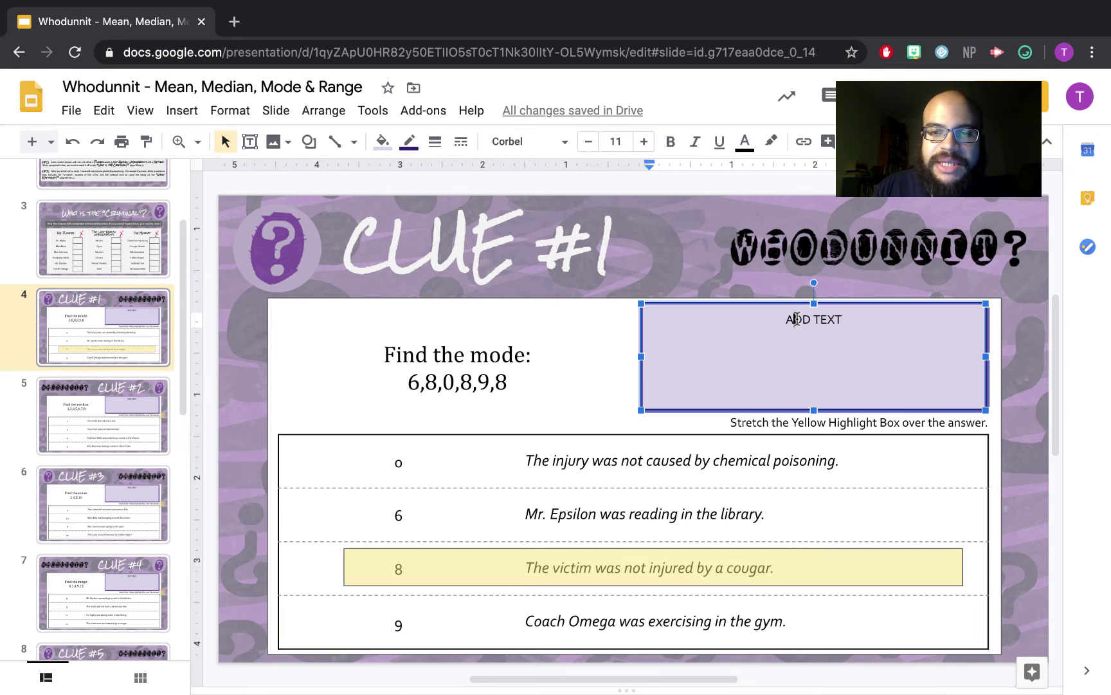
pyautogui.tripleClick(798, 320)
pyautogui.write('8 because ')
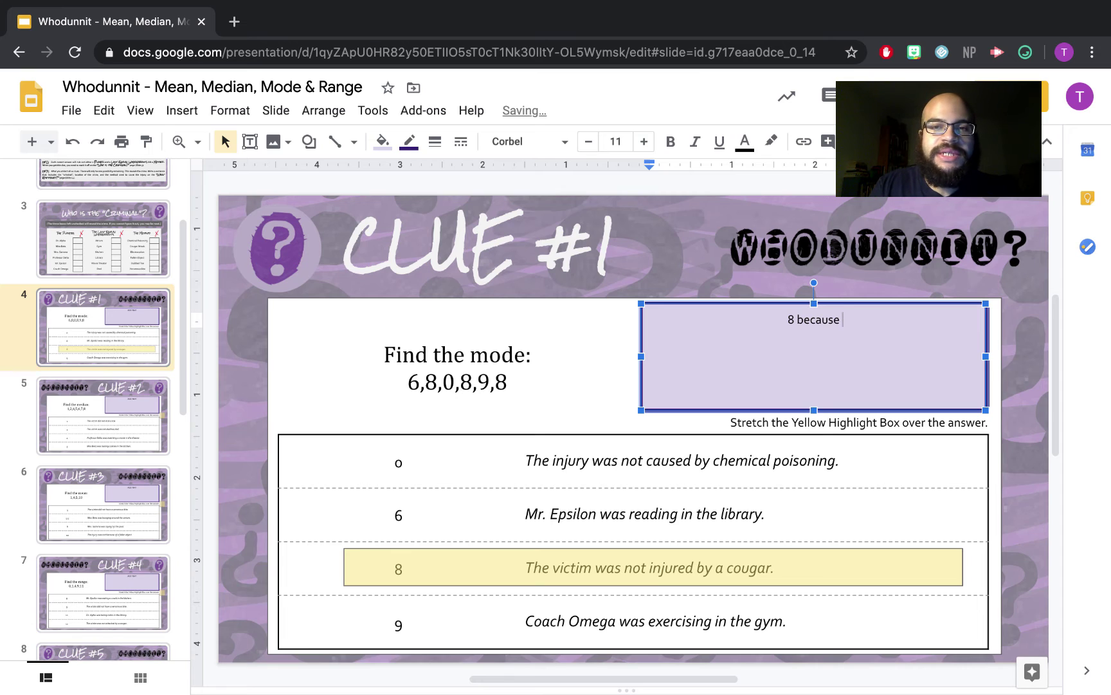
pyautogui.write('8 is the most commonly used value in the data set.')
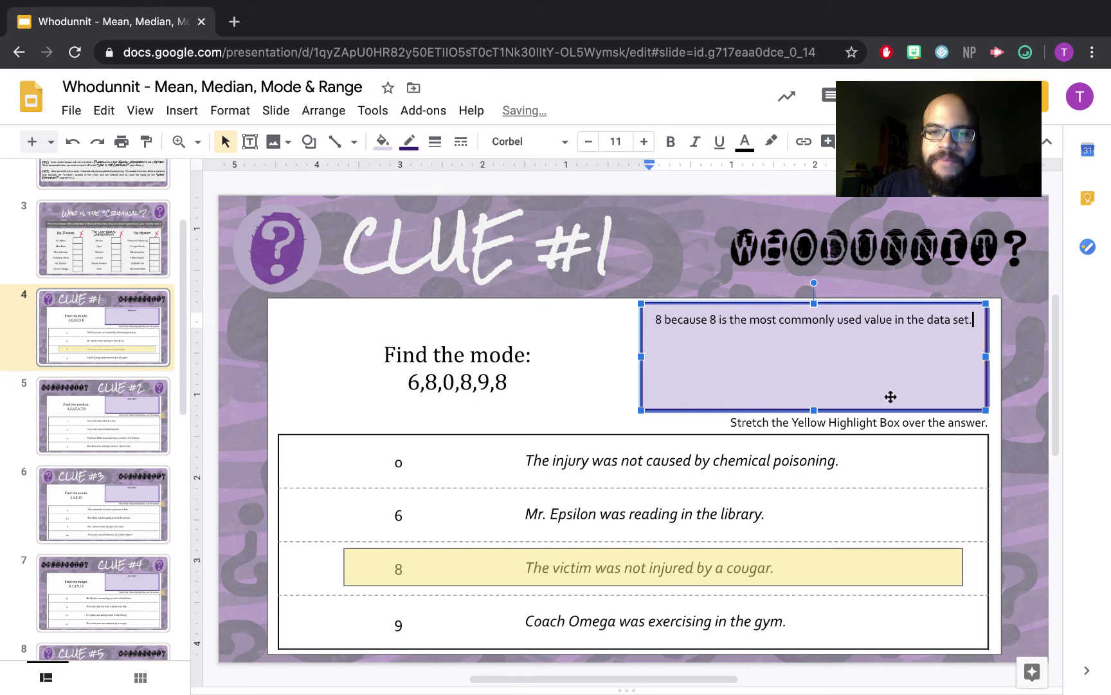
pyautogui.click(1021, 465)
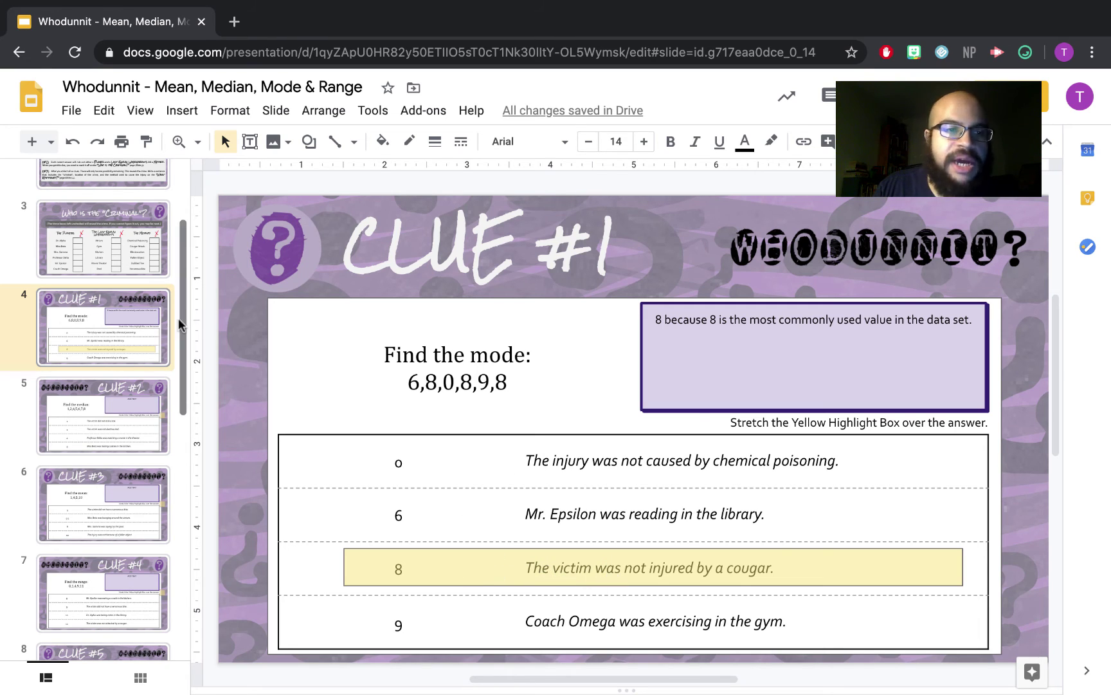
# - On slide 3, 'Who is the Criminal?', type an x in the Cougar Attack box
pyautogui.click(107, 263)
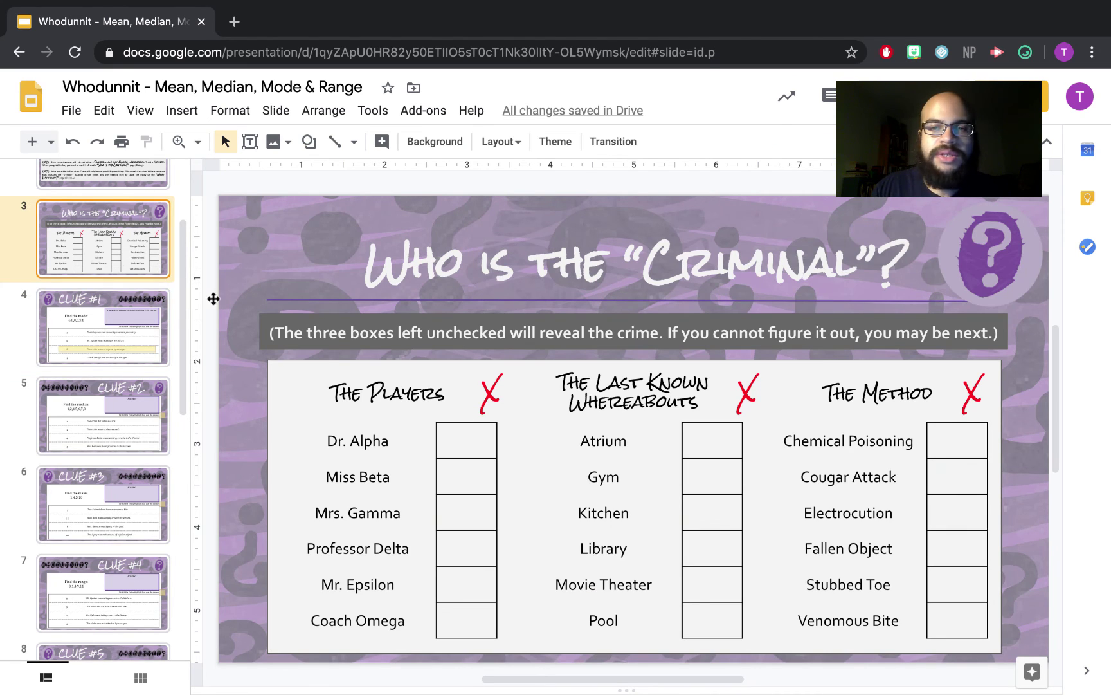
pyautogui.click(961, 479)
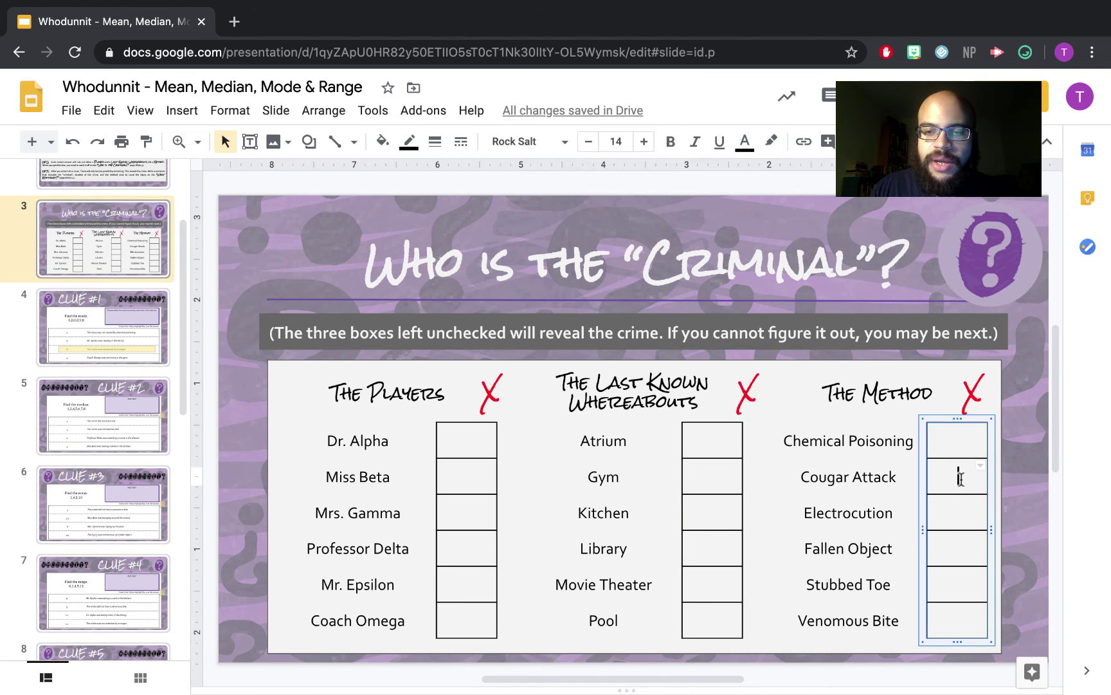
pyautogui.write('x')
# - Glance at the Clue #2 slide, then return to the 'Who is the Criminal?' slide
pyautogui.click(107, 420)
pyautogui.press('Up')
pyautogui.press('Up')
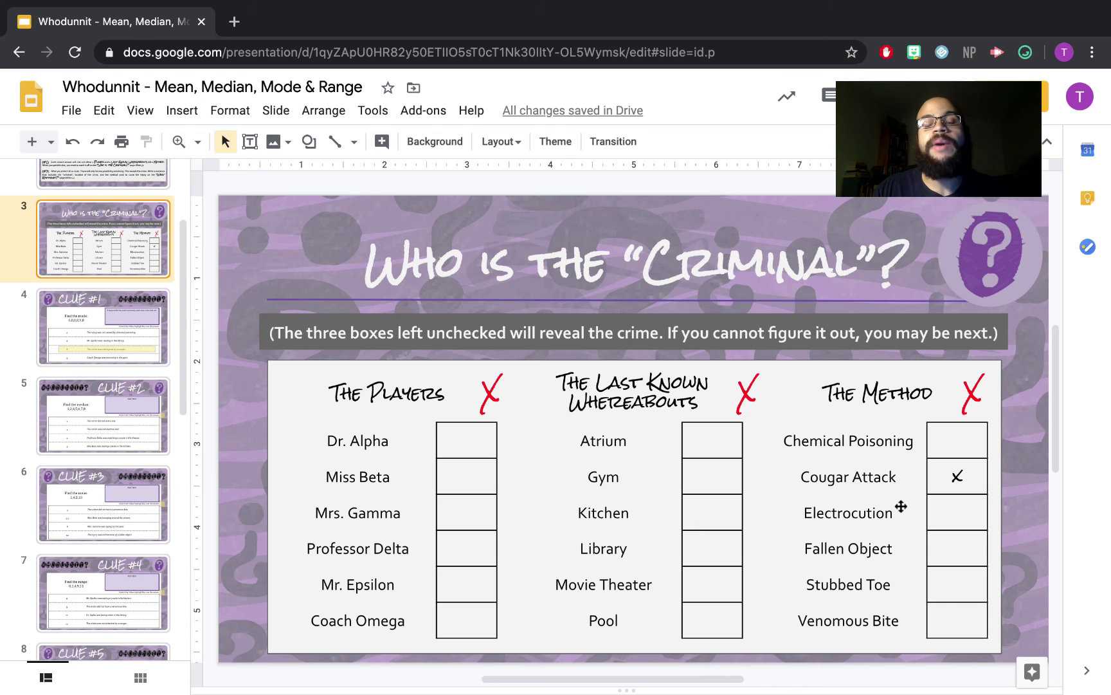
pyautogui.scroll(-9, 83, 447)
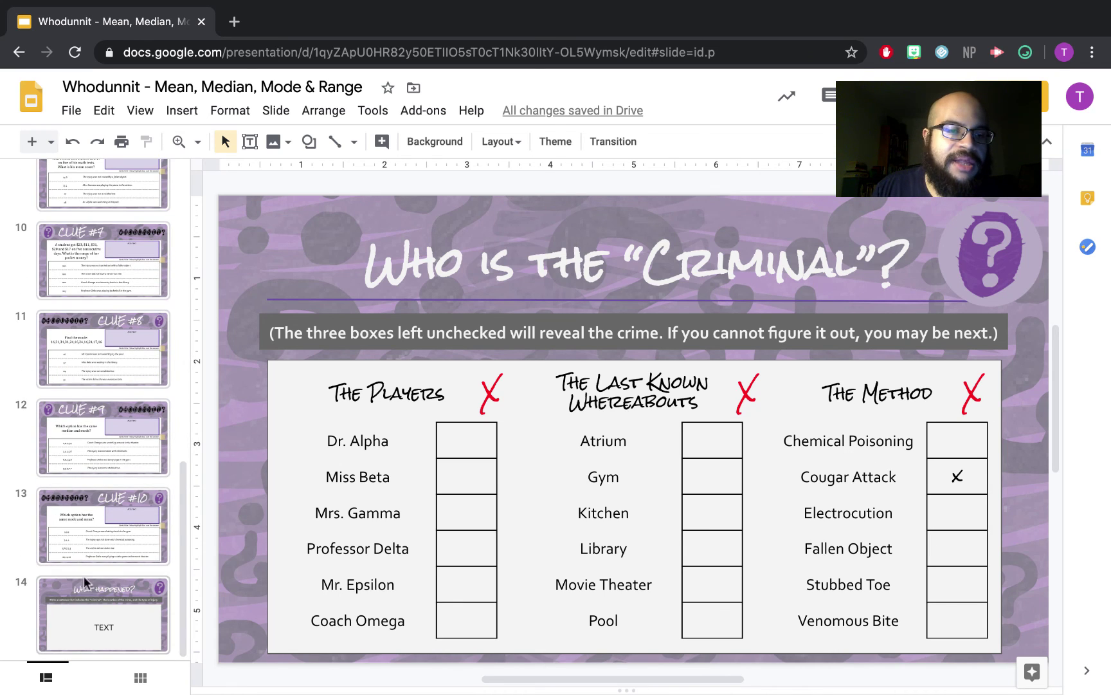
pyautogui.scroll(3, 110, 500)
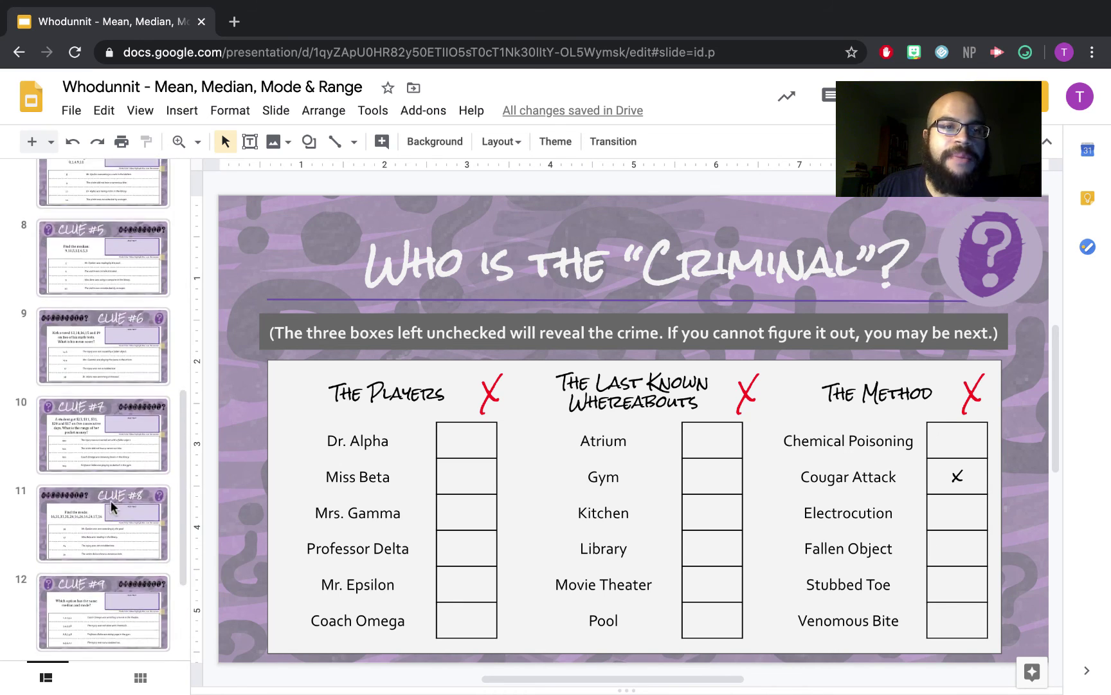
pyautogui.scroll(2, 110, 501)
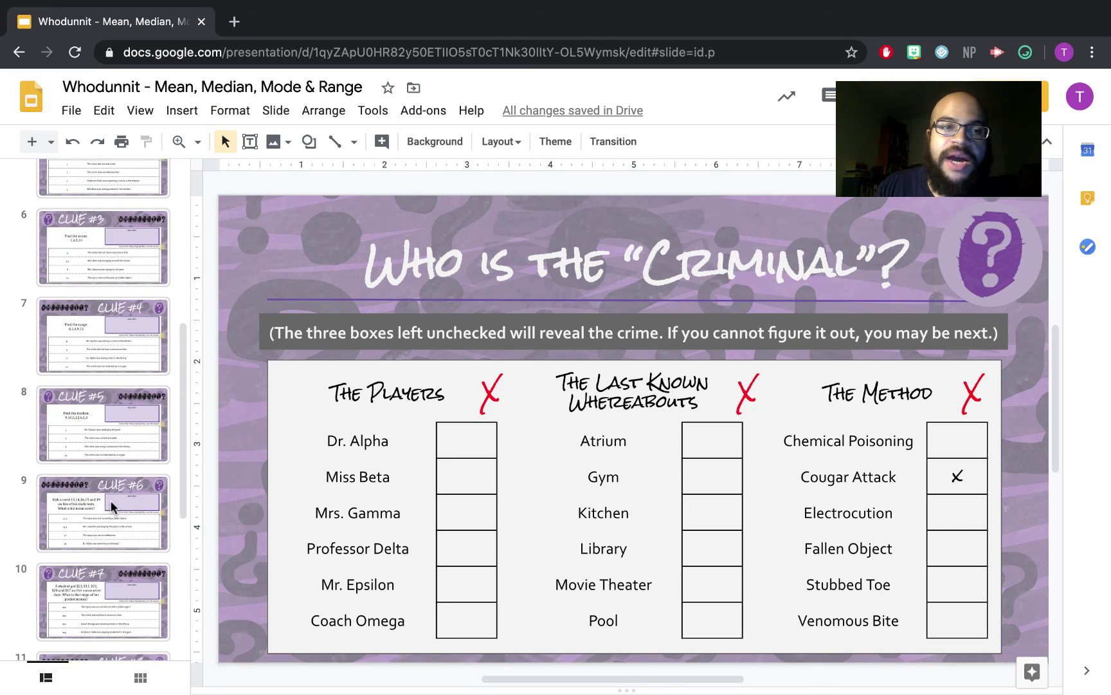